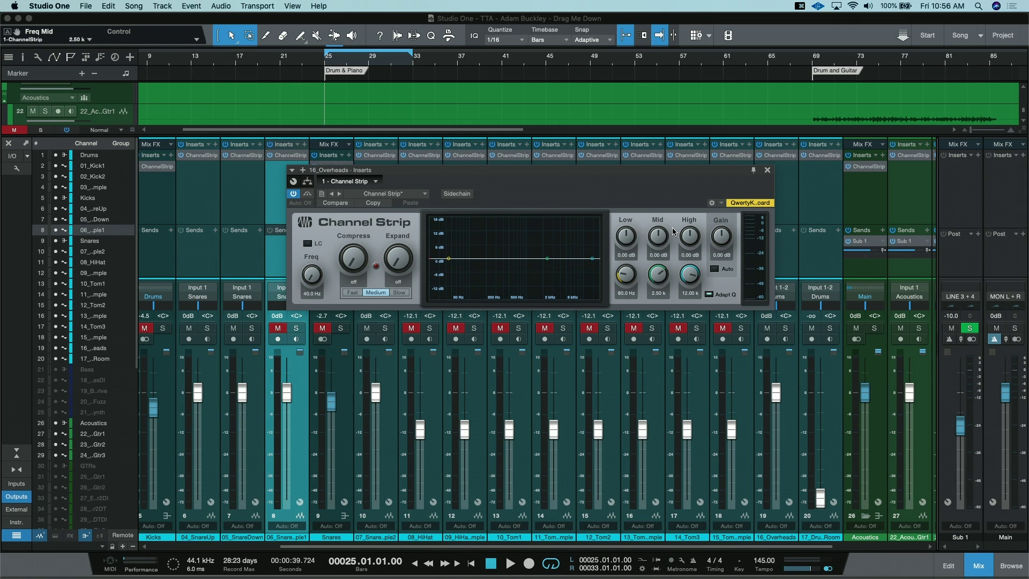
Boost the overheads' high shelf, then cut it to -10.62 dB with the corner at 2.50 kHz.
key("alt+super+equal")
key("alt+super+equal")
key("alt+super+equal")
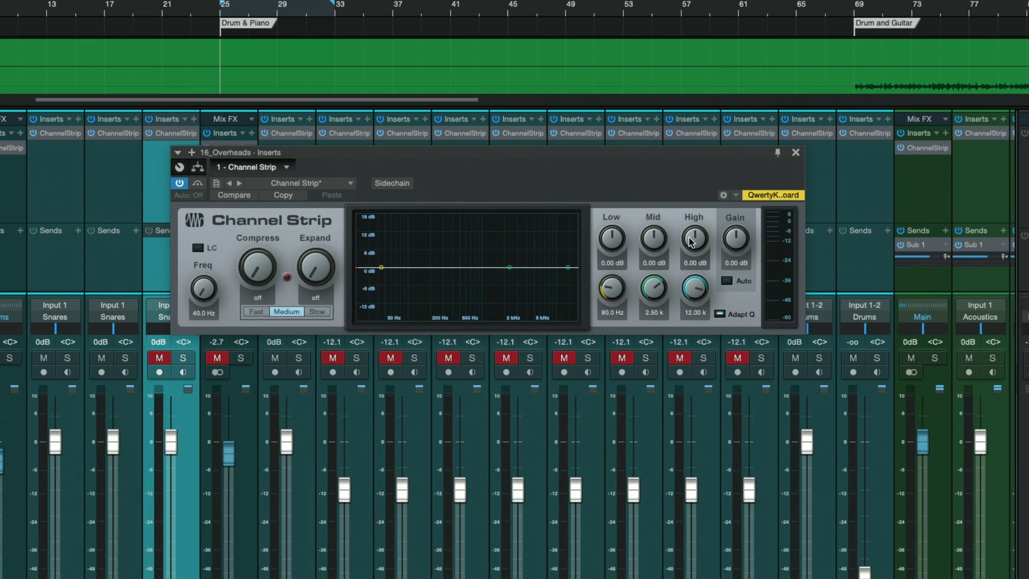
mouse_move(695, 250)
left_mouse_down()
mouse_move(692, 226)
mouse_move(694, 245)
left_mouse_up()
left_click_drag(694, 245, 695, 289)
left_click_drag(695, 291, 704, 428)
left_click_drag(694, 238, 695, 256)
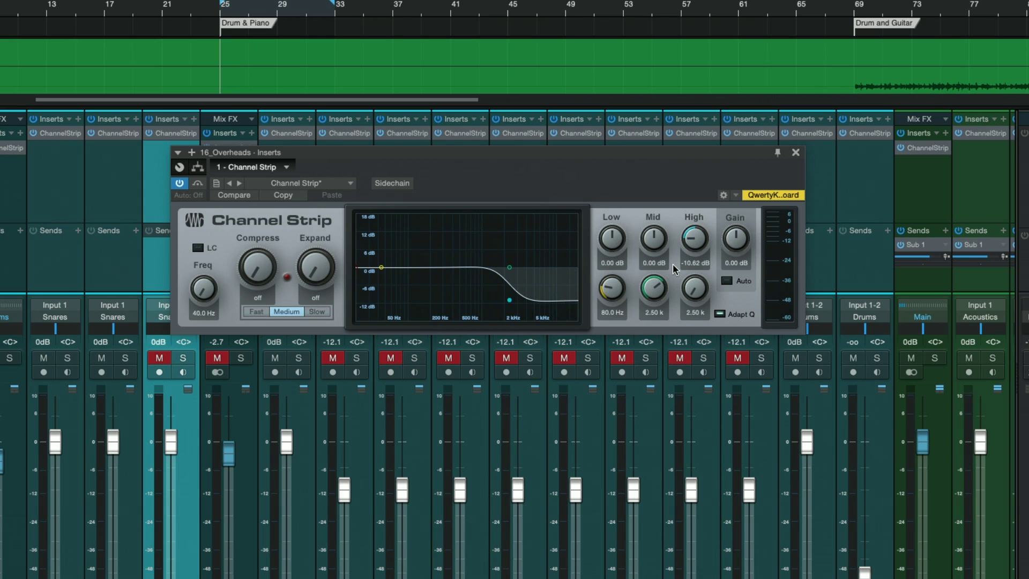
Reset the High band to 0 dB at 12.00 kHz, then boost the Low shelf to 17.82 dB at 246 Hz.
left_click(693, 239, "alt")
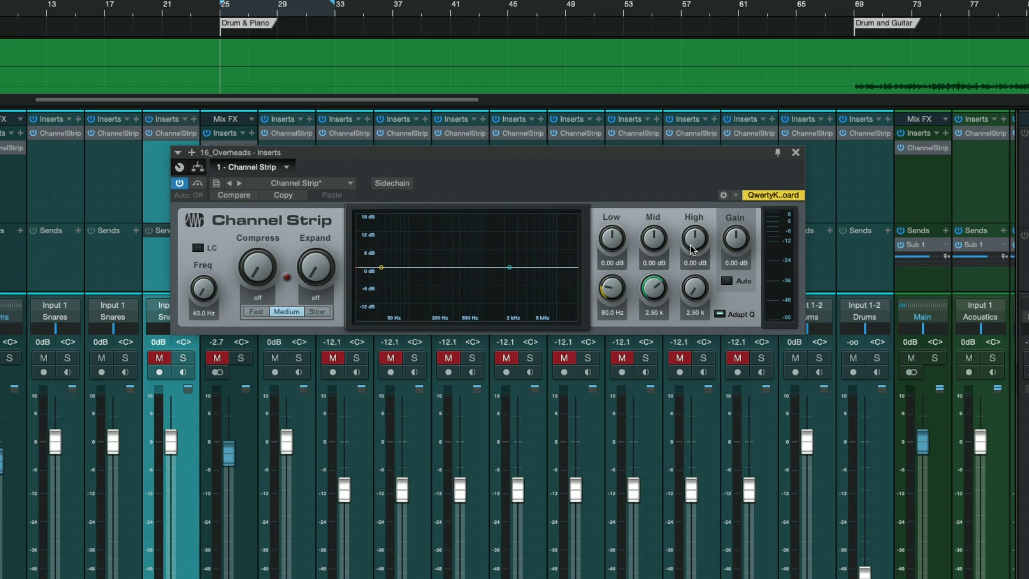
left_click(695, 288, "alt")
left_click_drag(614, 246, 610, 200)
left_click_drag(612, 287, 597, 233)
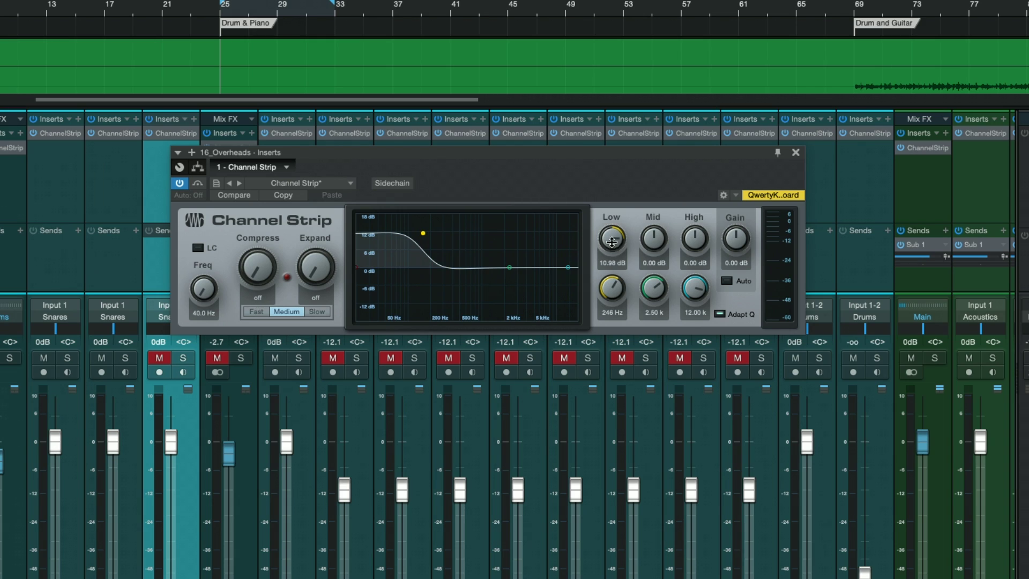
left_click_drag(613, 243, 609, 214)
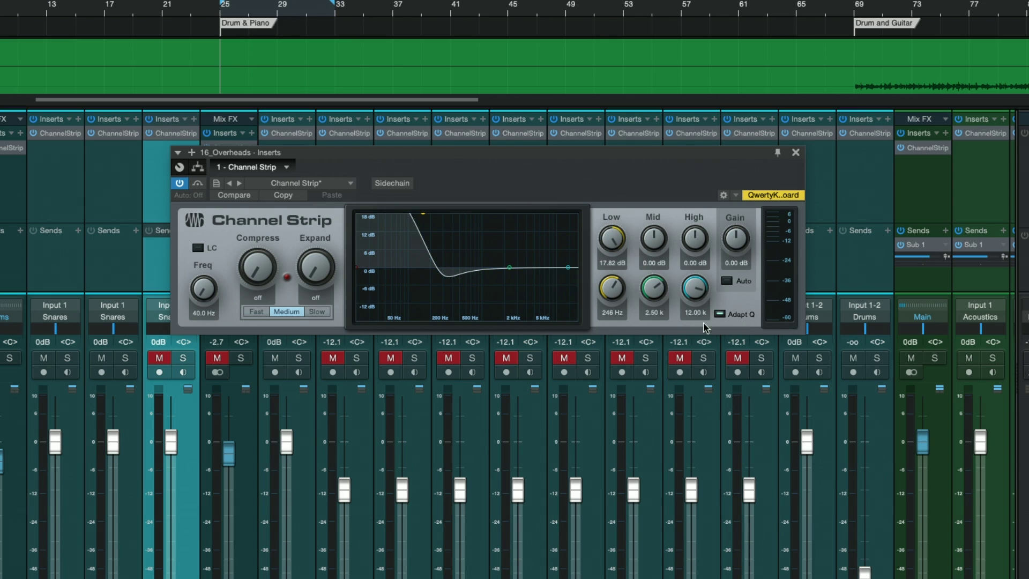
Reset the Low band to 0 dB at 80 Hz and set the Mid frequency to 1000 Hz.
left_click(614, 246, "alt")
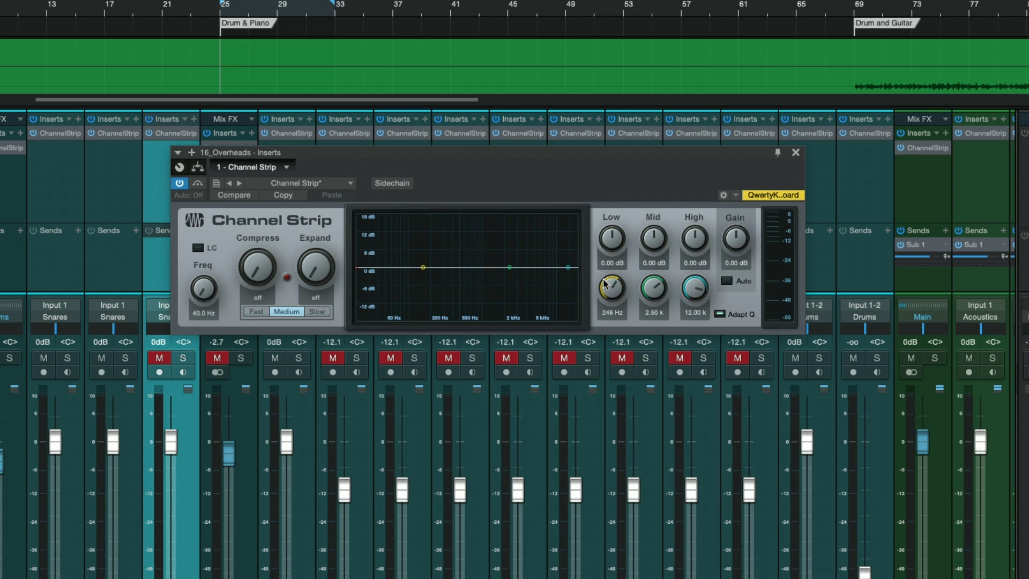
left_click(611, 289, "alt")
type("1000")
key("Return")
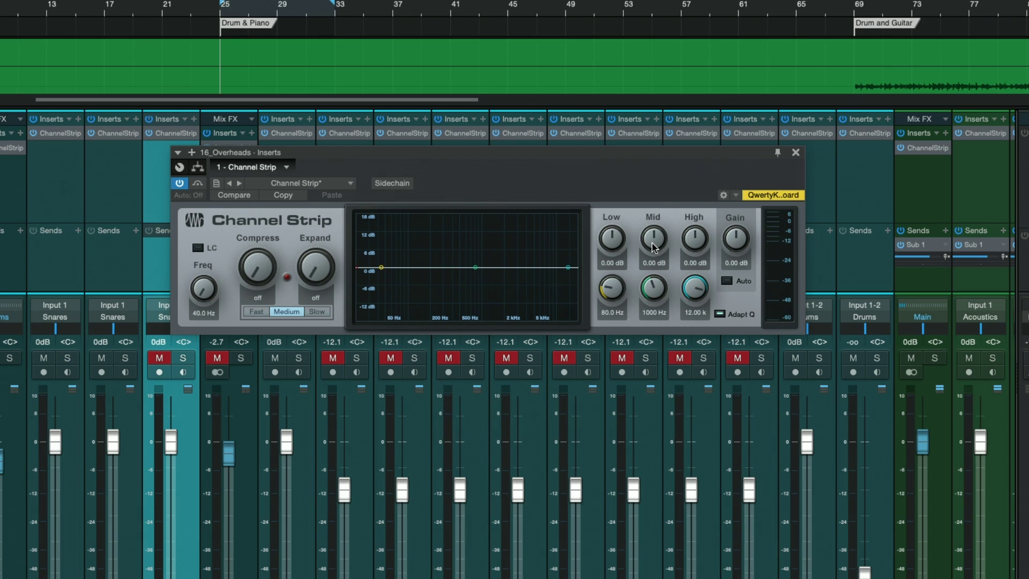
Boost the Mid band, then turn it into a -4.32 dB dip at 1.20 kHz.
left_click_drag(654, 247, 655, 232)
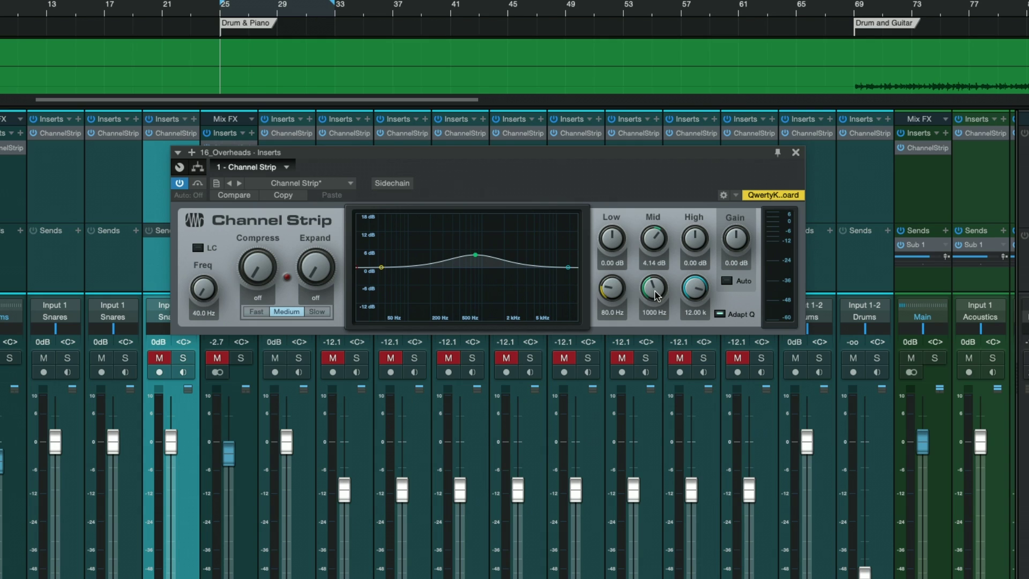
mouse_move(654, 293)
left_mouse_down()
mouse_move(652, 311)
mouse_move(655, 253)
mouse_move(639, 306)
mouse_move(647, 276)
left_mouse_up()
left_click_drag(653, 241, 651, 269)
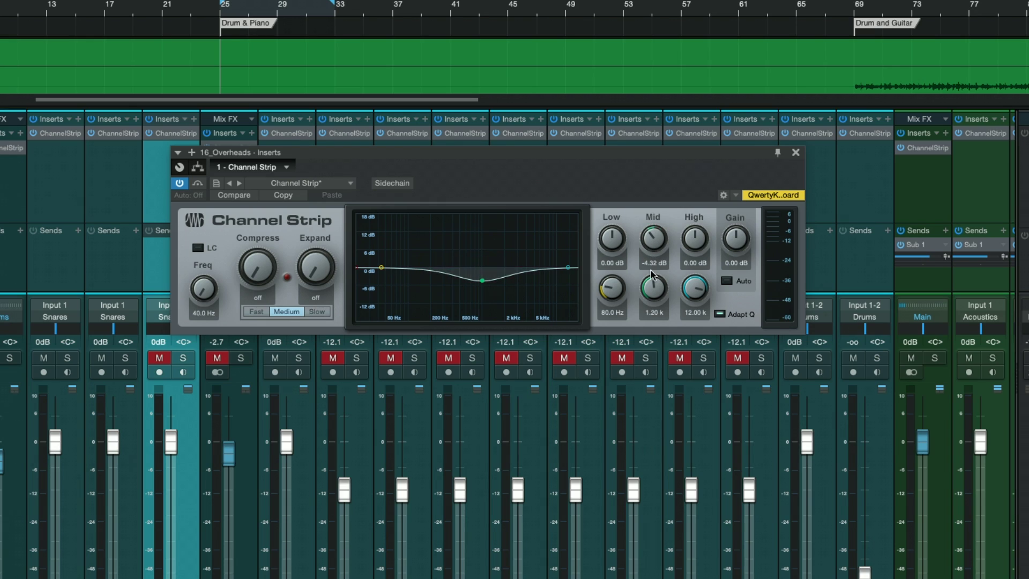
With Adapt Q on, sweep Mid gain from +18 to -18 dB, then turn Adapt Q off.
double_click(653, 243)
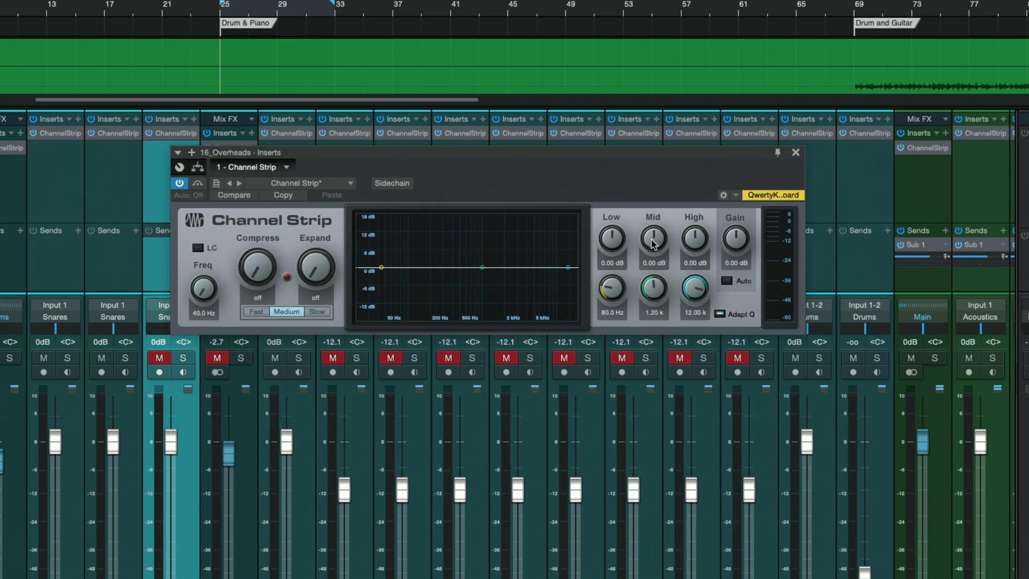
left_click(719, 315)
left_click_drag(653, 247, 654, 181)
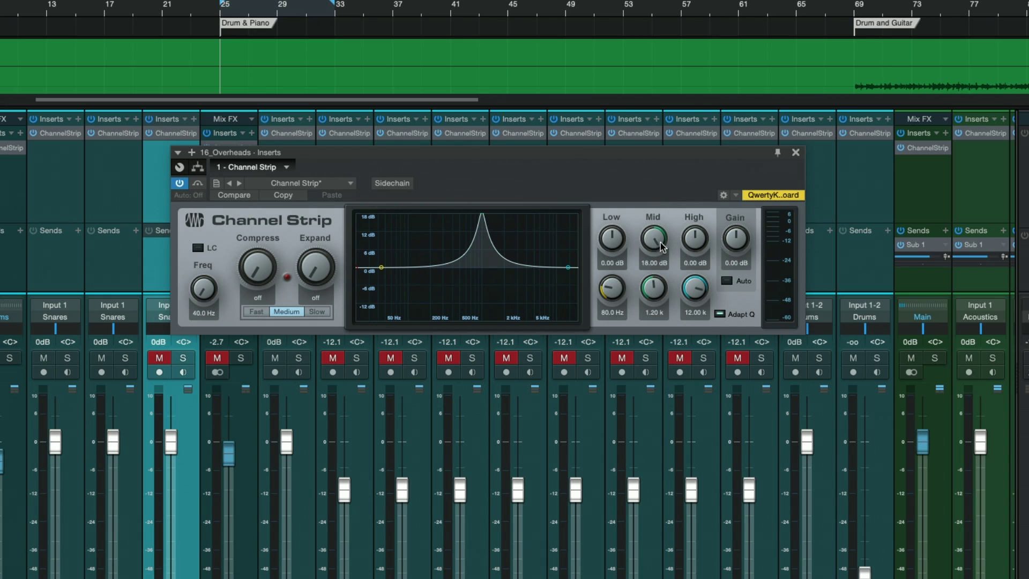
left_click_drag(656, 242, 647, 361)
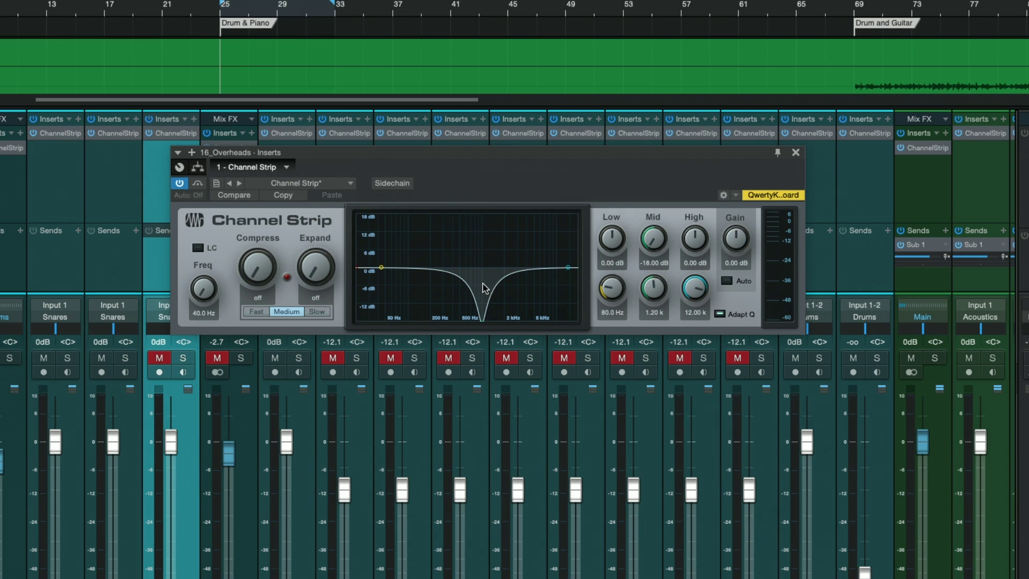
left_click(720, 314)
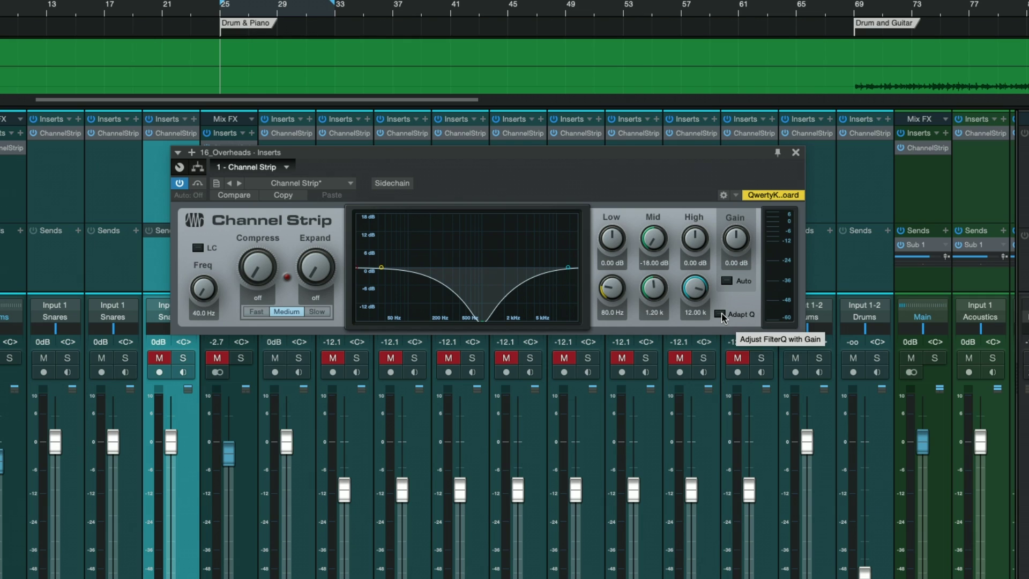
Re-enable Adapt Q, reset the Mid band to 0 dB at 2.50 kHz, and enable Gain Auto.
left_click(720, 314)
double_click(653, 289)
double_click(654, 242)
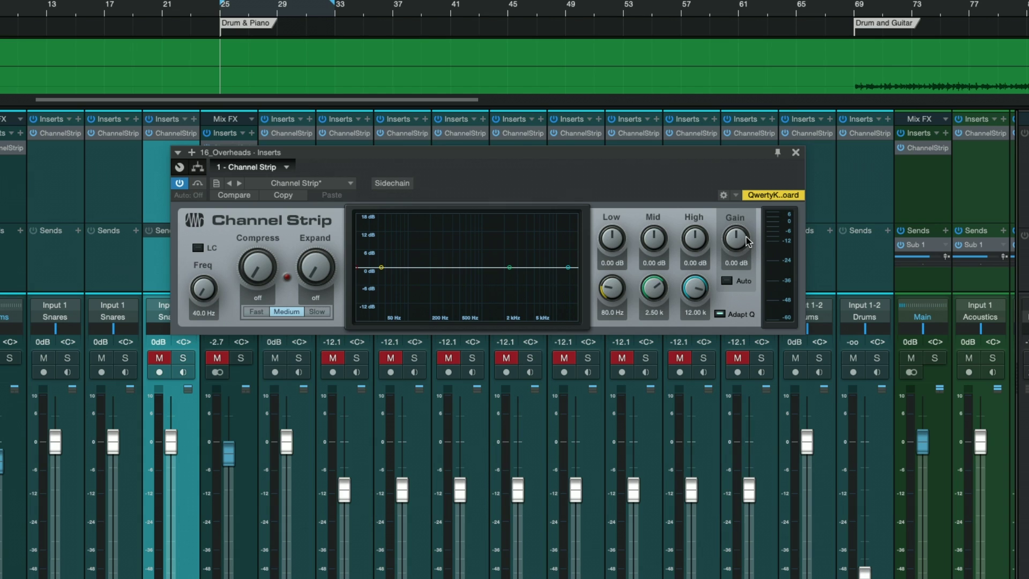
left_click(743, 280)
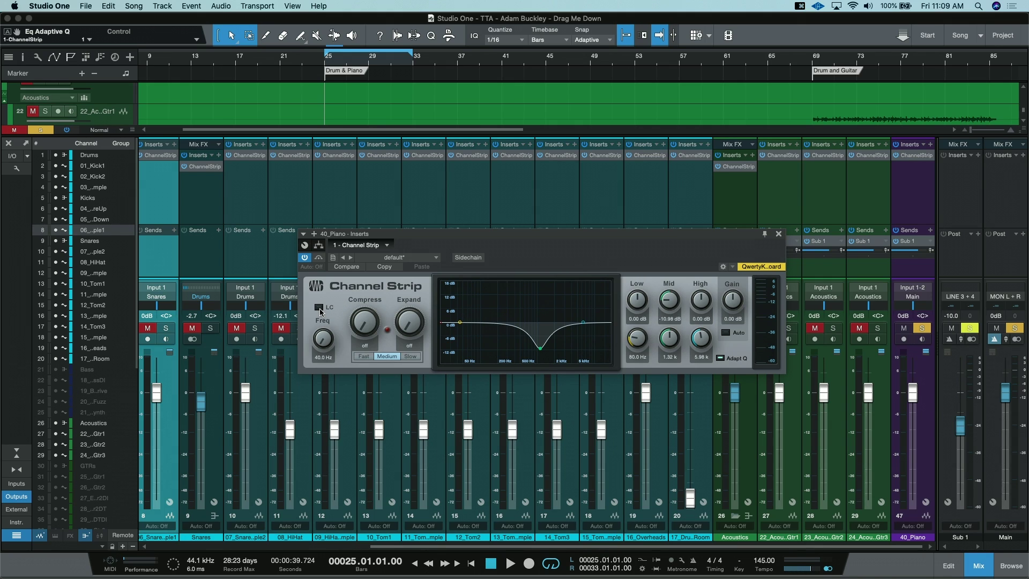
Enable the Piano's low cut, sweep it up to about 97 Hz, then back to 40.0 Hz.
left_click(319, 311)
left_click_drag(321, 346, 323, 299)
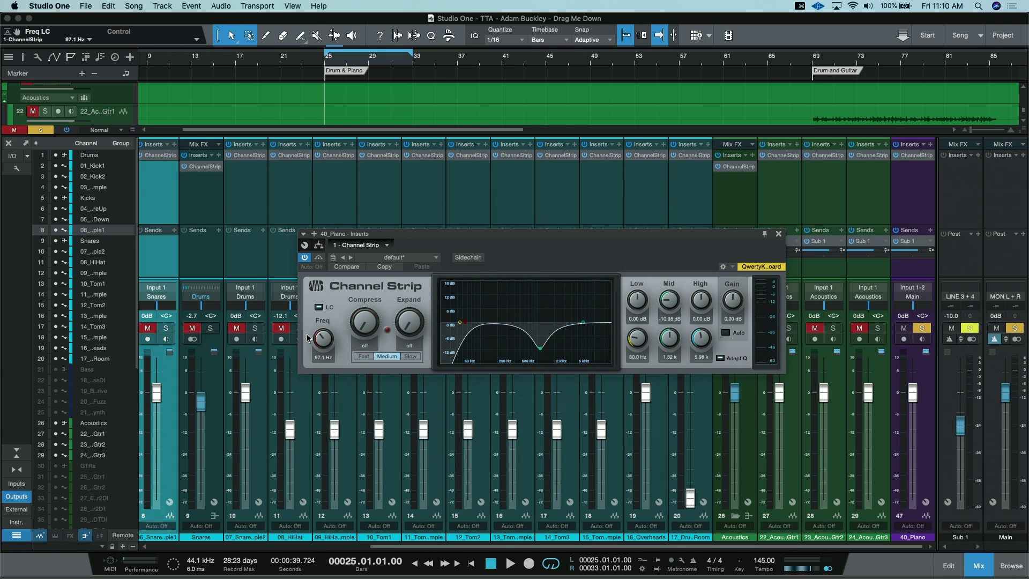
left_click_drag(308, 338, 333, 350)
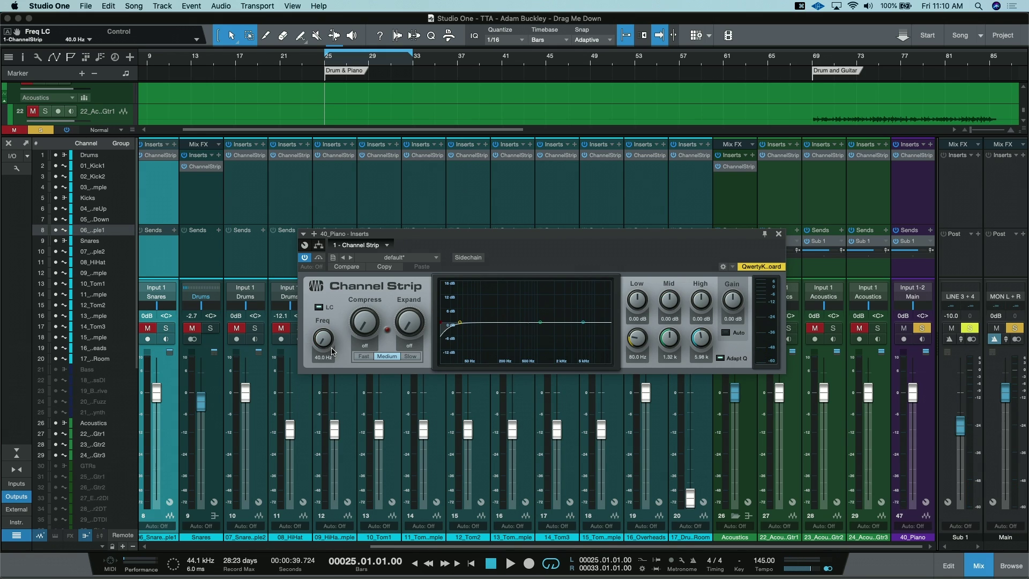